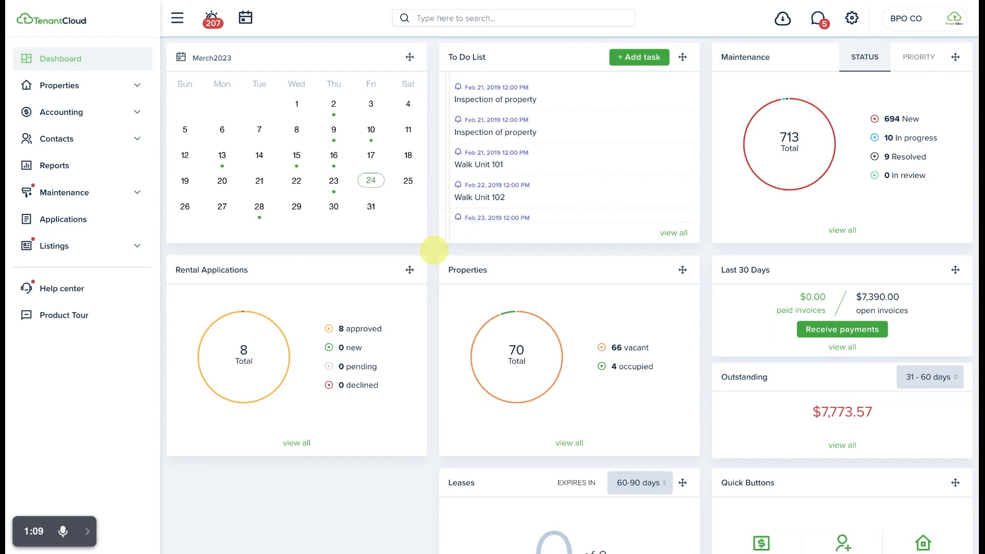
Open the team management roles and permissions settings and start an invitation for a new team member
click(853, 20)
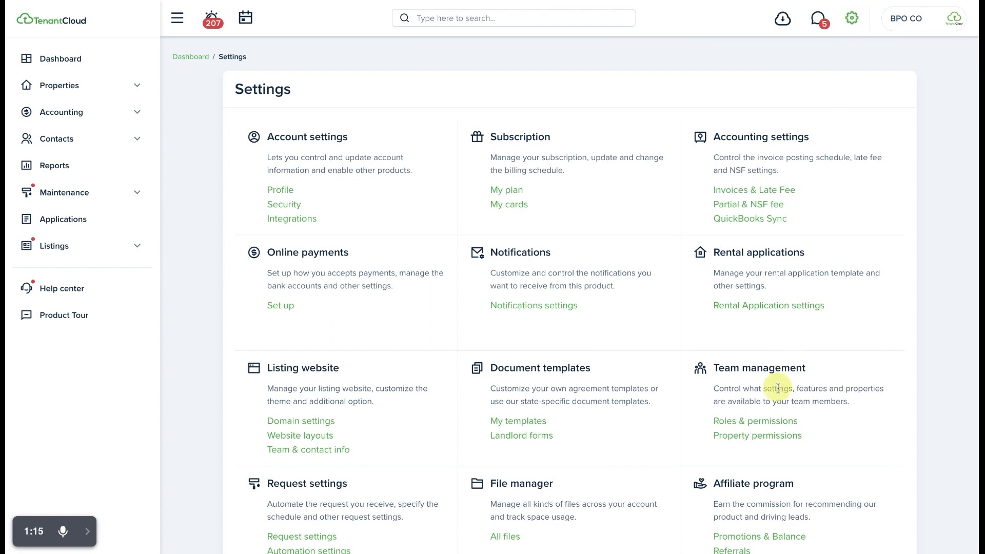
click(759, 423)
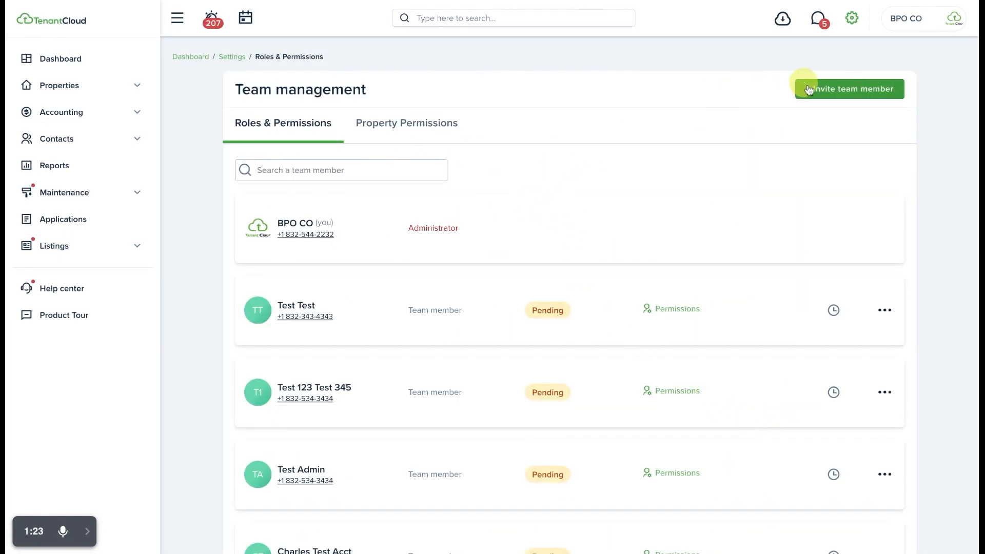
click(849, 92)
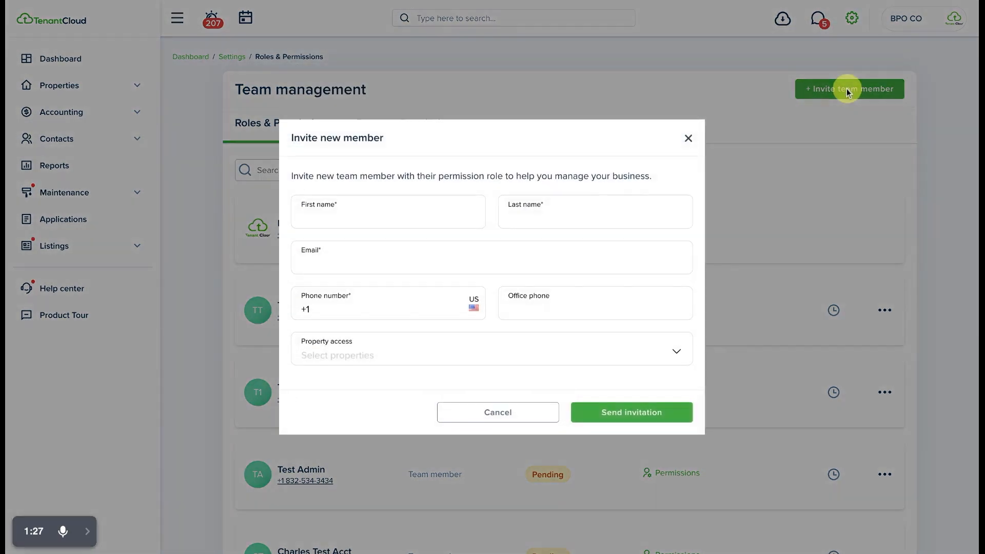
Fill in the new member's first name, last name, email and phone number in the invitation
click(365, 218)
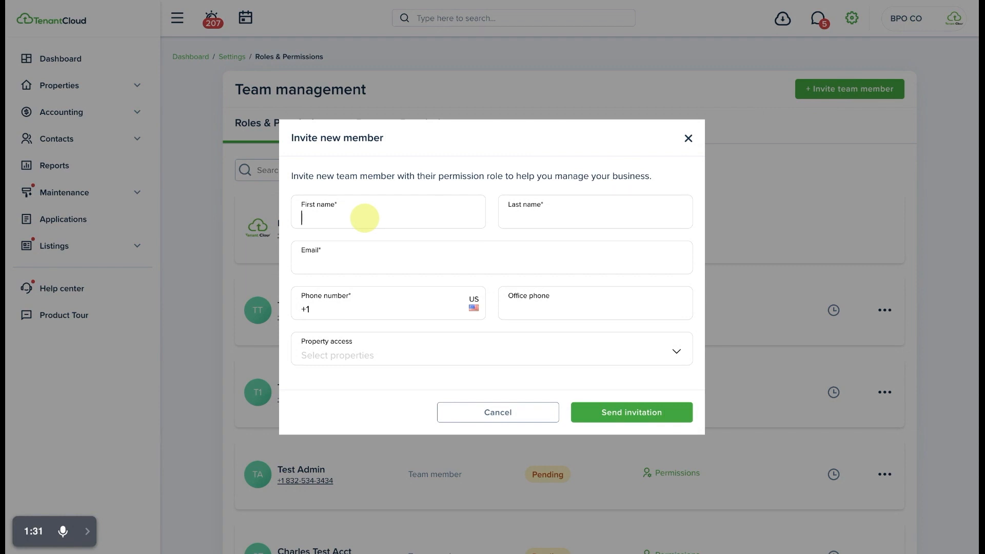
text(Maintenance)
key(Tab)
text(H)
key(BackSpace)
text(Technician)
key(Tab)
key(Tab)
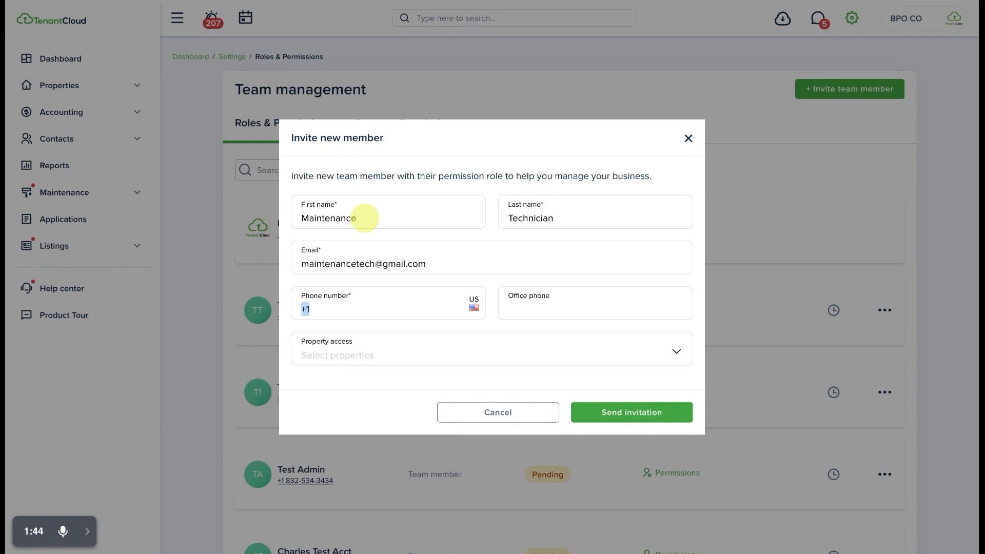
Select House On 11th, Property One, The Place, The Retreat and The Test Property as the member's property access, and discard the invitation without sending it
click(561, 352)
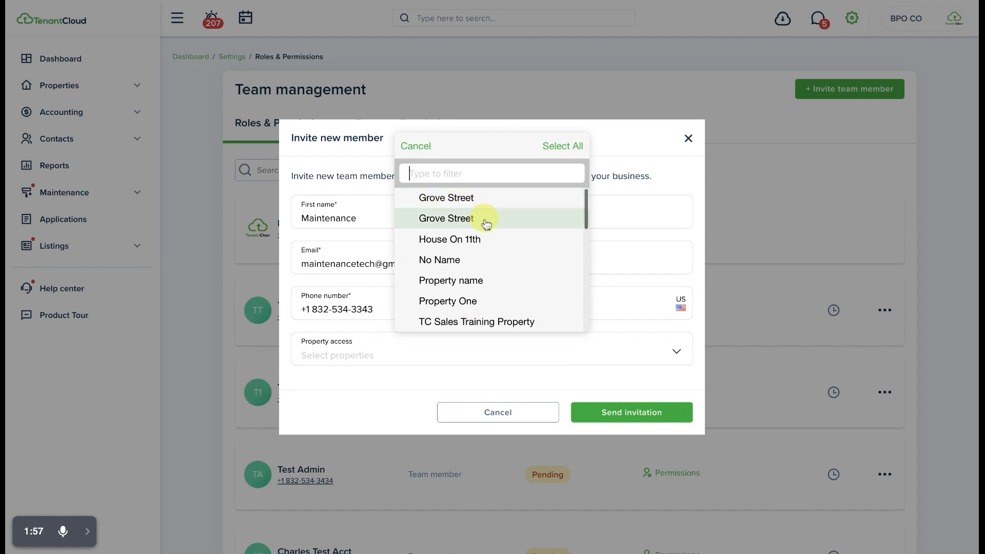
click(491, 243)
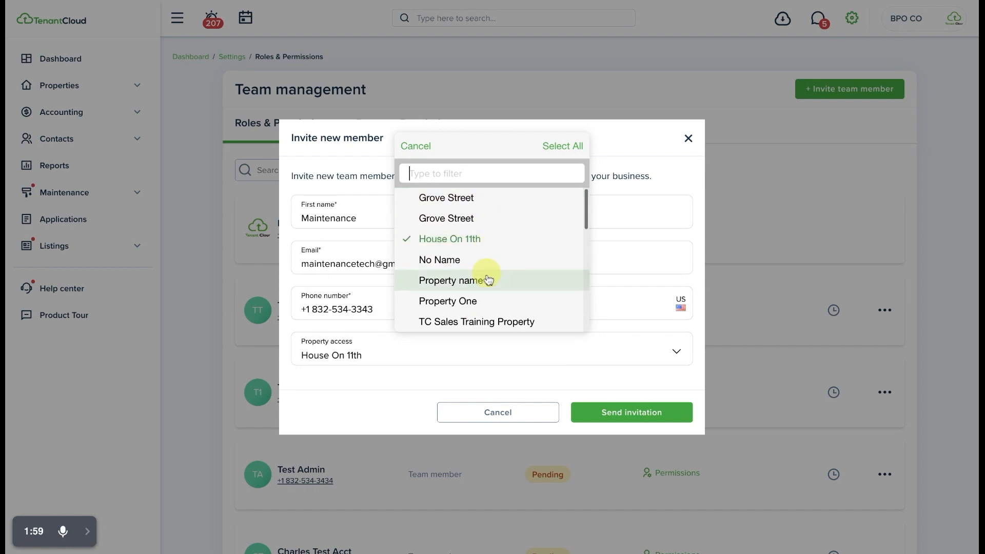
click(490, 302)
scroll(491, 306, down, 2)
scroll(491, 307, down, 3)
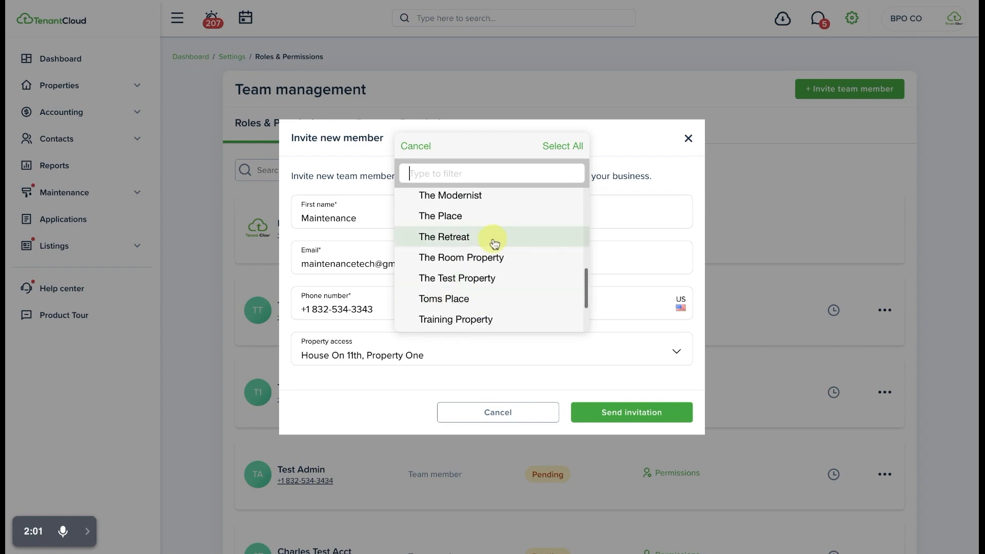
click(495, 219)
click(496, 241)
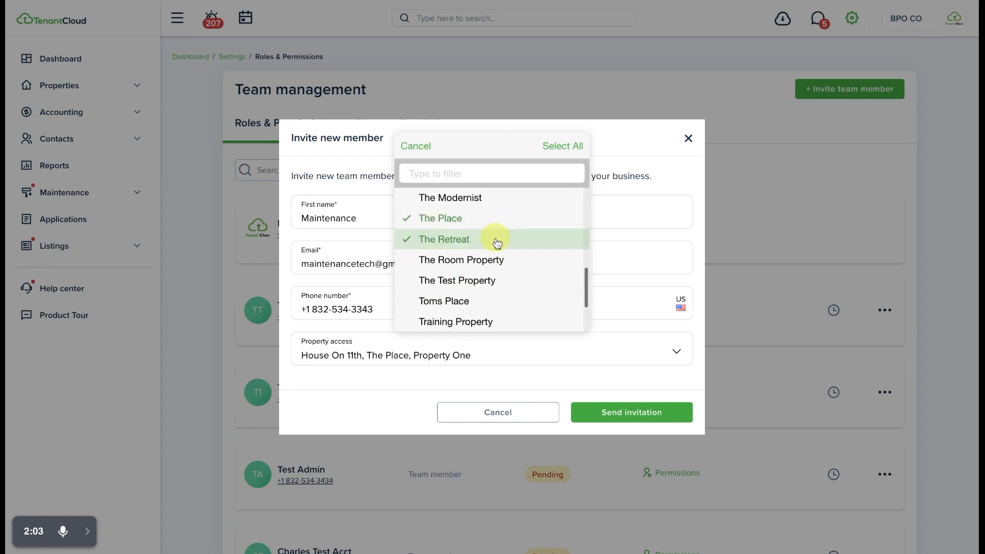
click(495, 281)
click(401, 394)
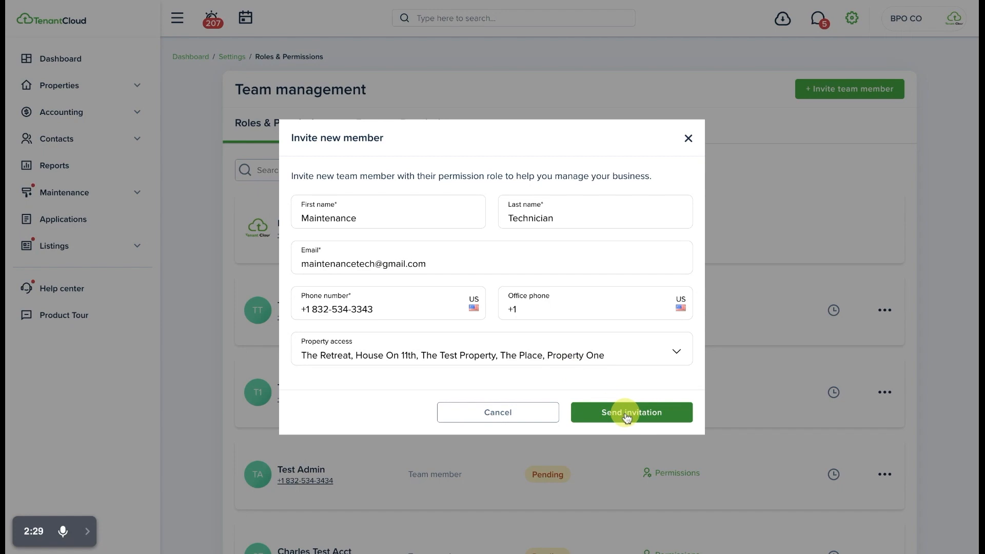
click(484, 411)
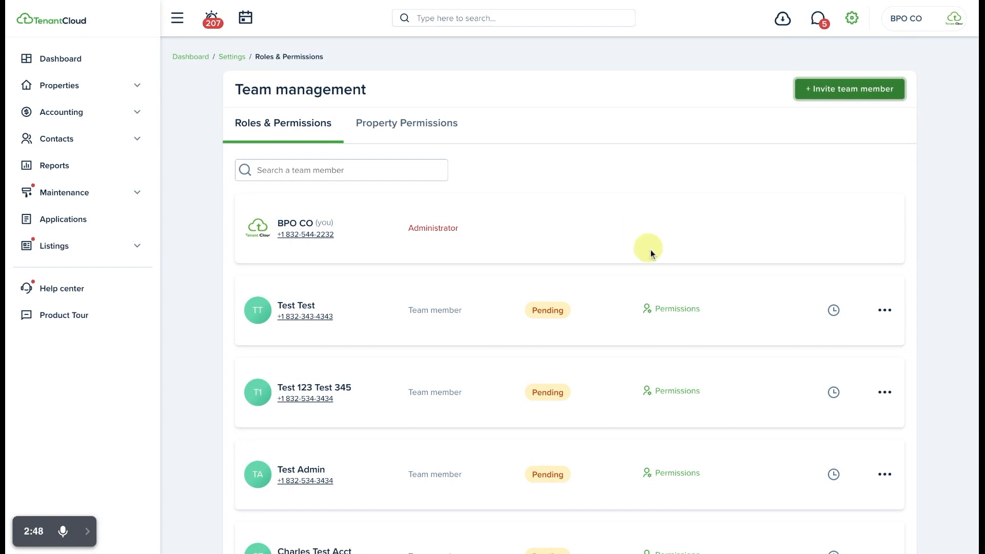
Open the permissions of the first pending team member and grant manage all for both Settings and Sections
click(673, 314)
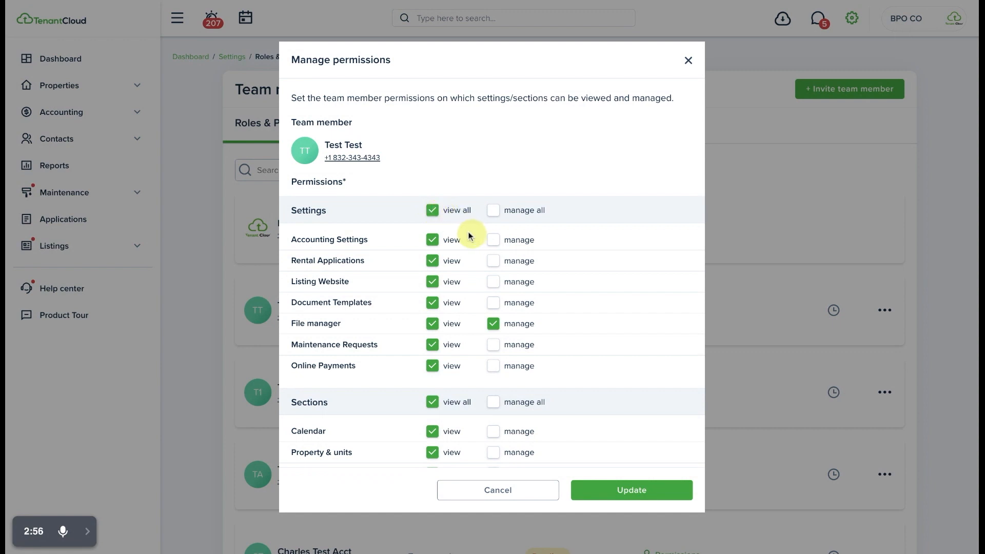
click(493, 210)
scroll(473, 257, down, 1)
scroll(472, 256, down, 2)
click(492, 309)
scroll(491, 309, down, 4)
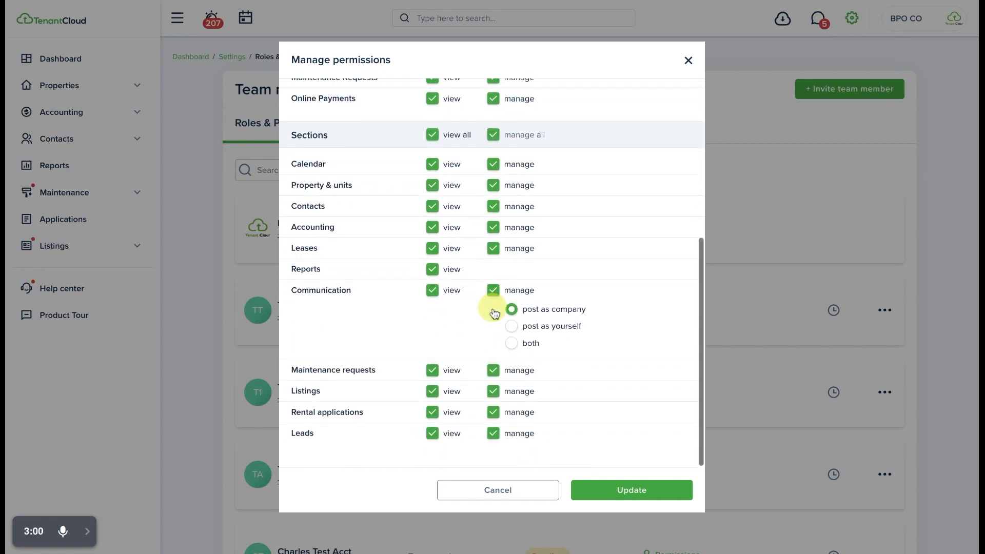
Remove all view and manage permissions under both Settings and Sections
scroll(476, 317, up, 5)
click(432, 100)
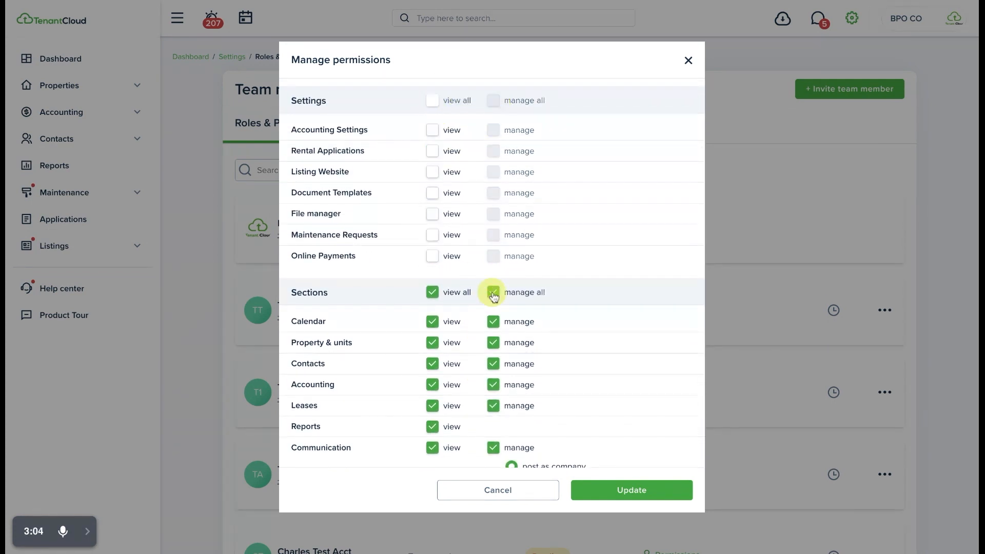
click(453, 293)
scroll(477, 290, down, 5)
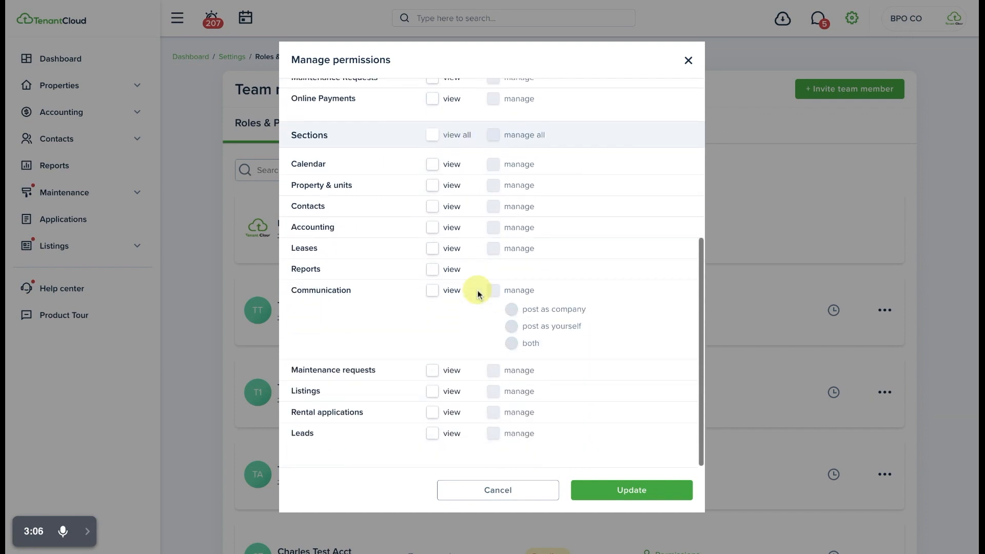
Grant view and manage permission for Rental Applications under Settings
scroll(477, 292, up, 2)
scroll(476, 293, up, 6)
click(432, 260)
click(493, 261)
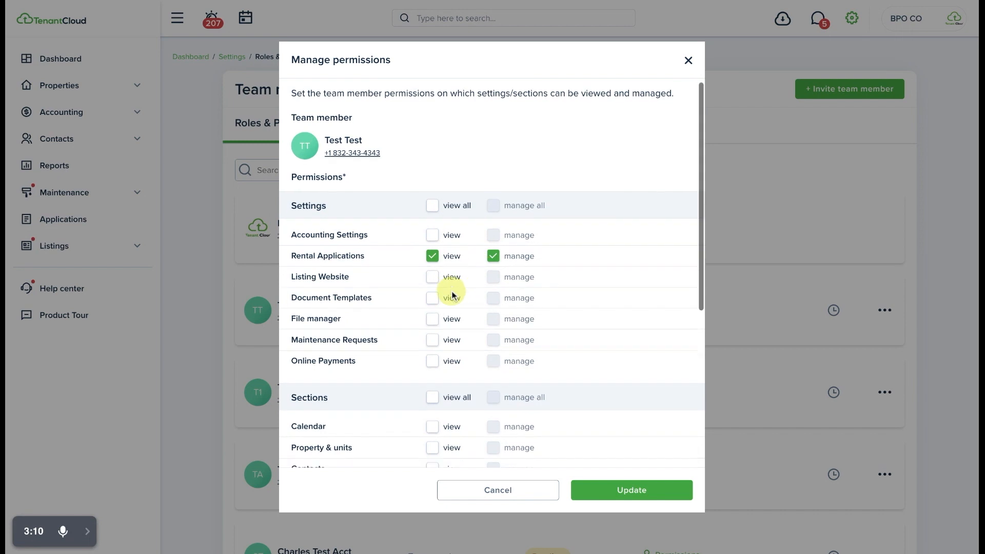
scroll(451, 287, down, 3)
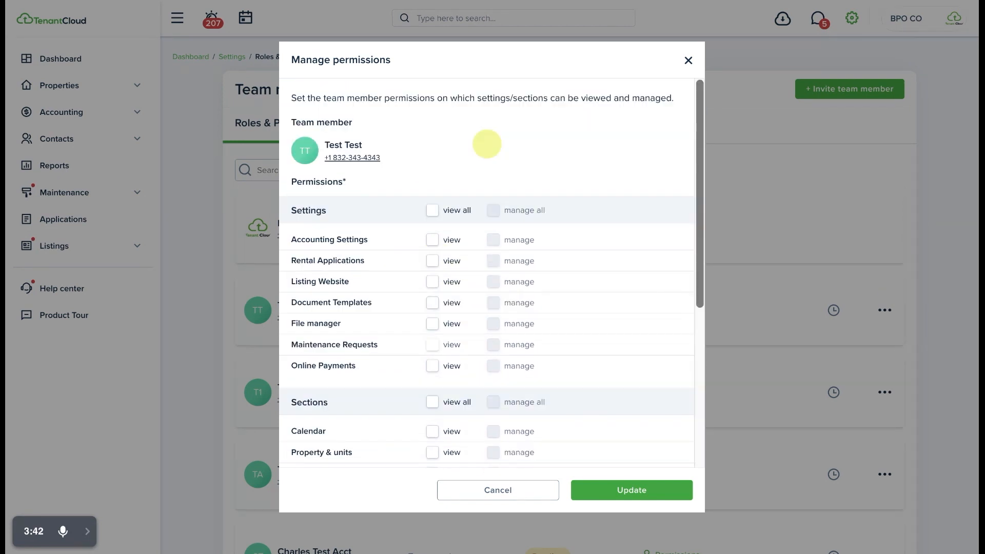
Try view and manage permission for Maintenance Requests under Settings, and remove both
click(432, 344)
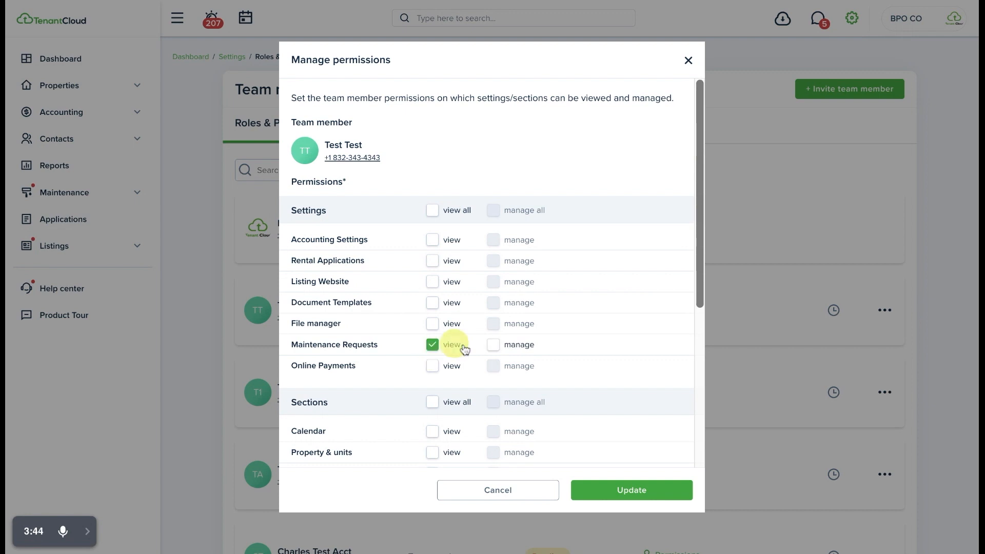
click(495, 346)
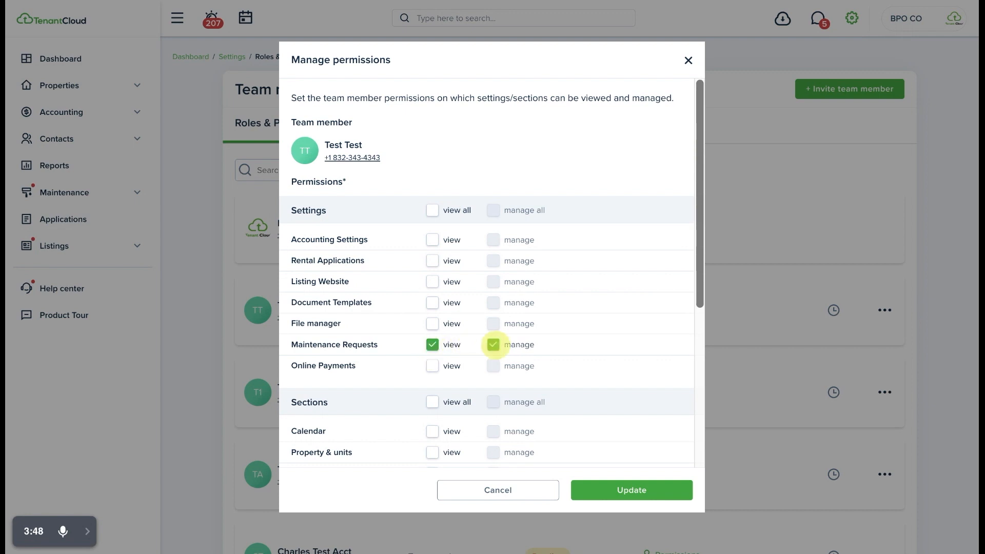
click(433, 345)
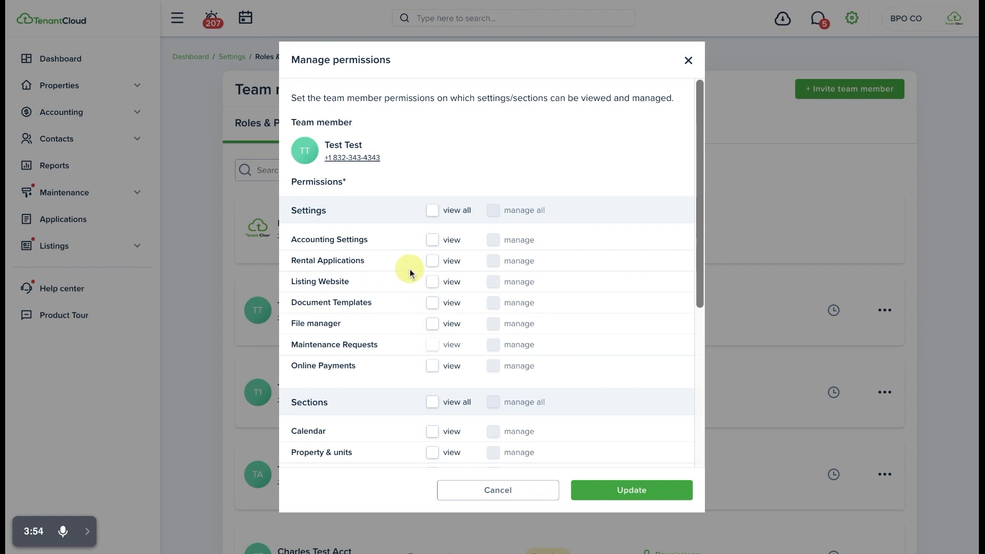
Under Settings, grant view permission for Rental Applications and both view and manage permission for Online Payments
click(434, 262)
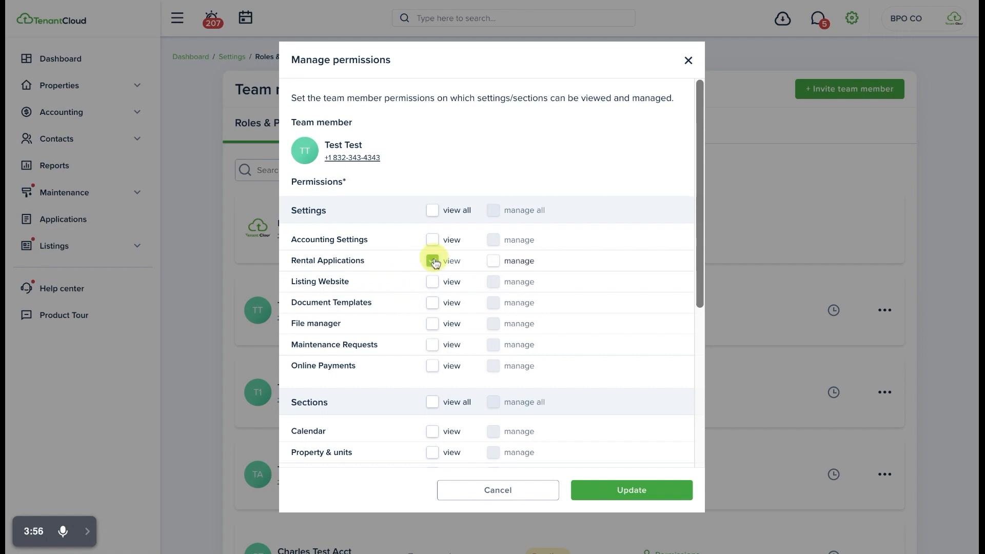
scroll(414, 271, down, 1)
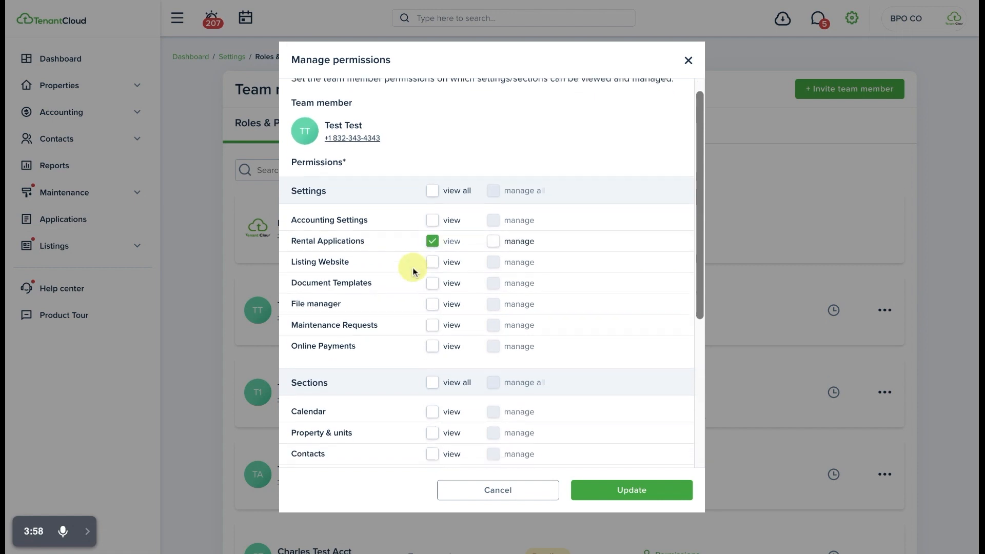
scroll(414, 272, down, 3)
click(432, 303)
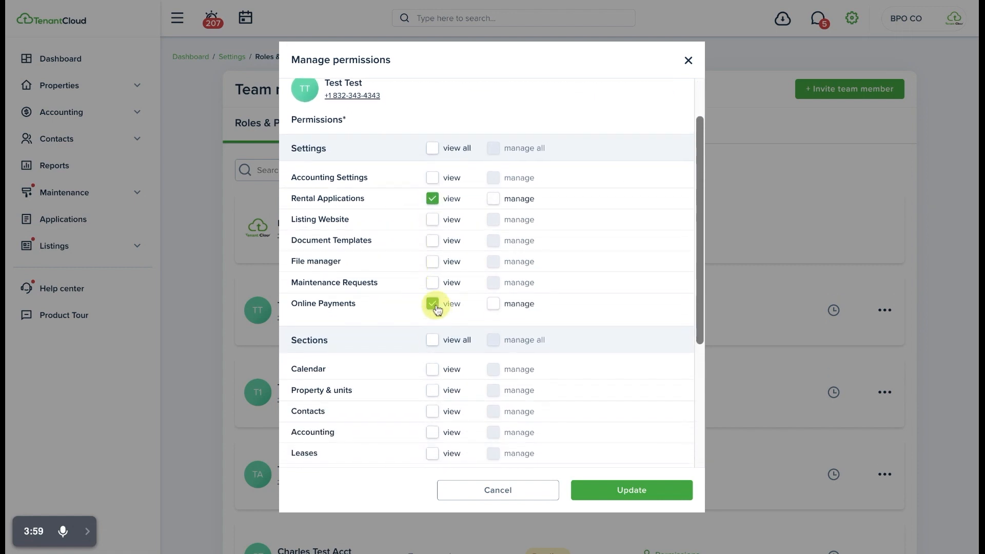
click(501, 303)
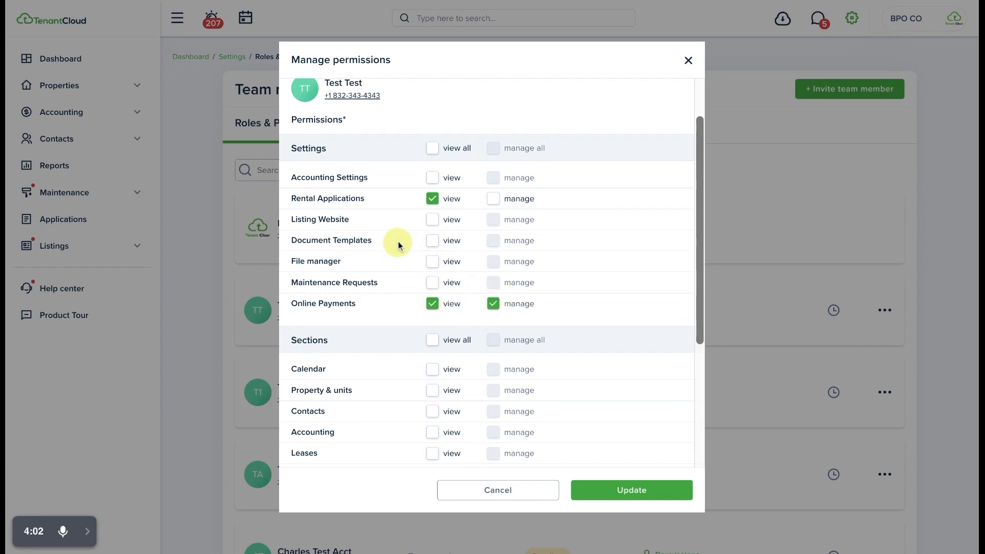
Grant view and manage permission for File manager under Settings and save the member's permissions
click(432, 261)
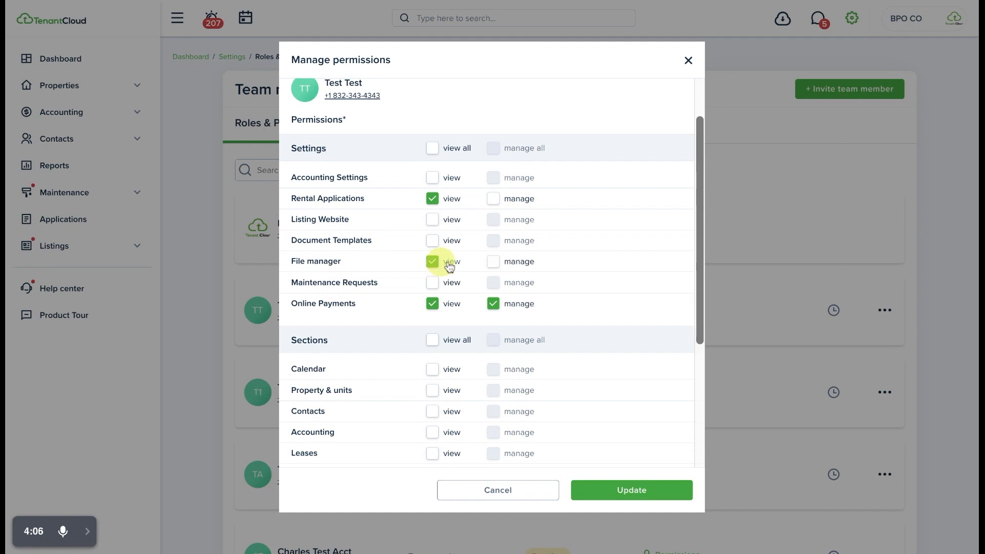
click(494, 261)
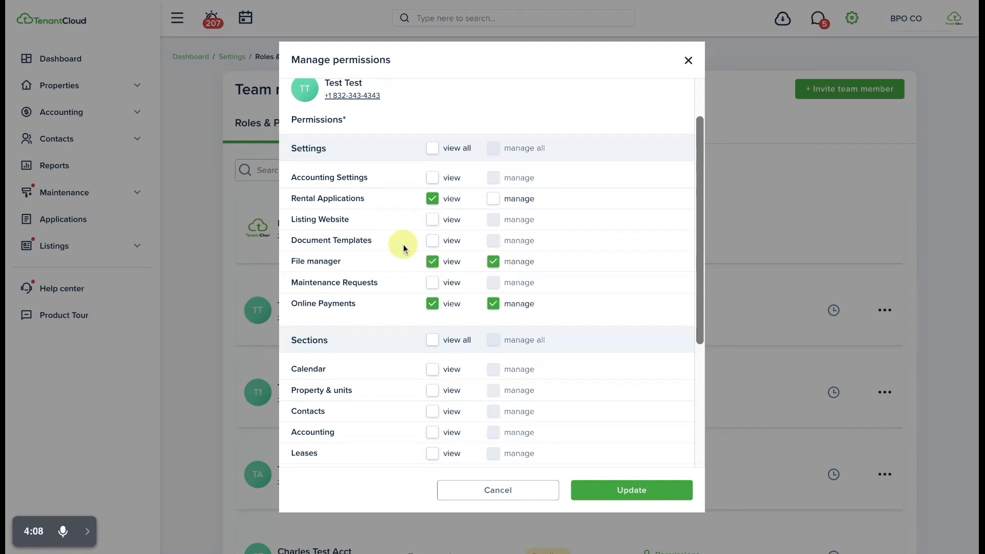
scroll(404, 249, down, 3)
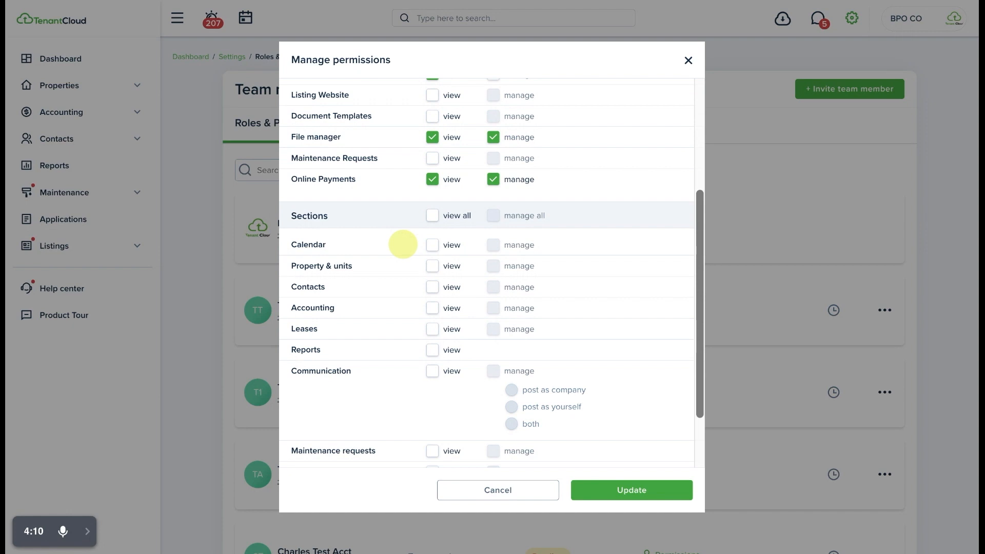
scroll(403, 244, down, 2)
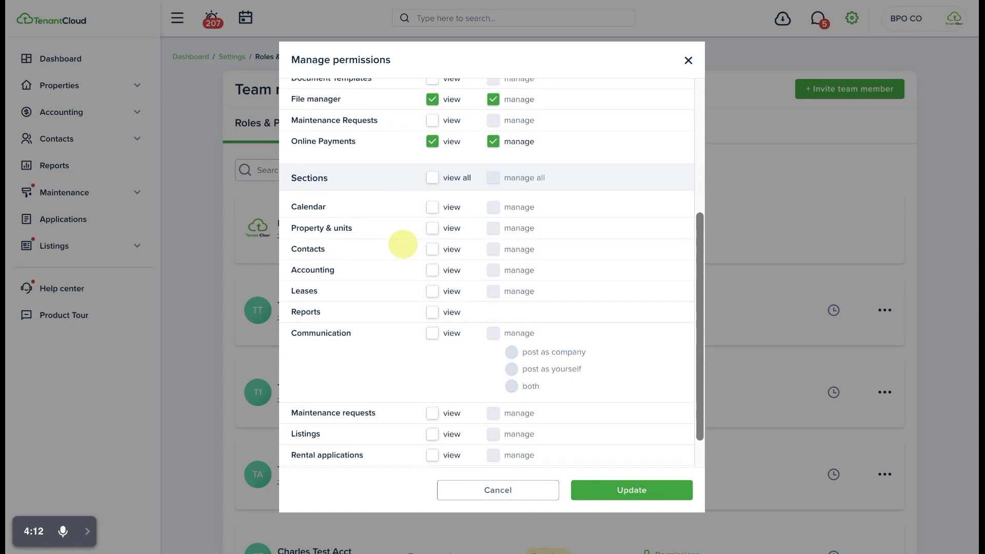
click(636, 497)
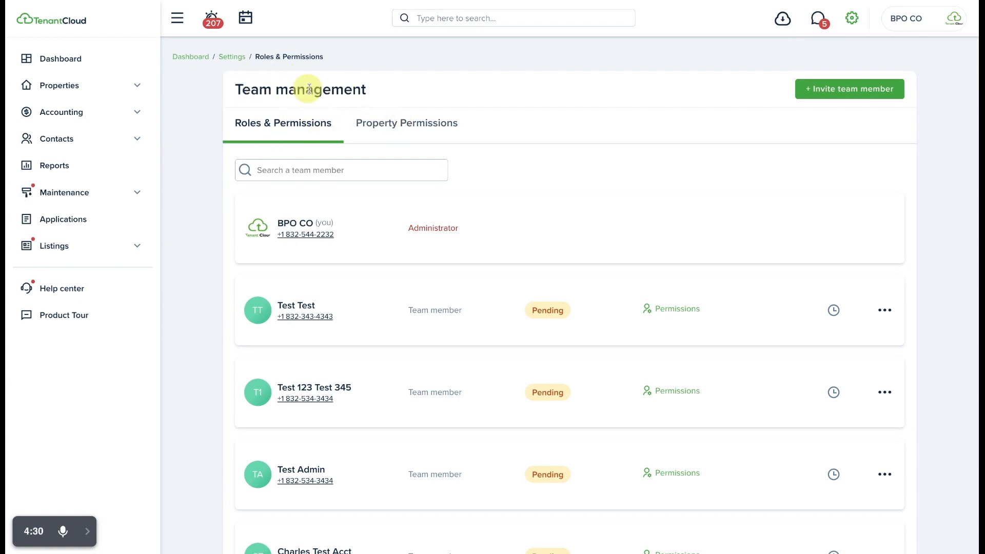
Reopen the first pending team member's permissions for viewing and close them without changes
click(677, 310)
click(508, 494)
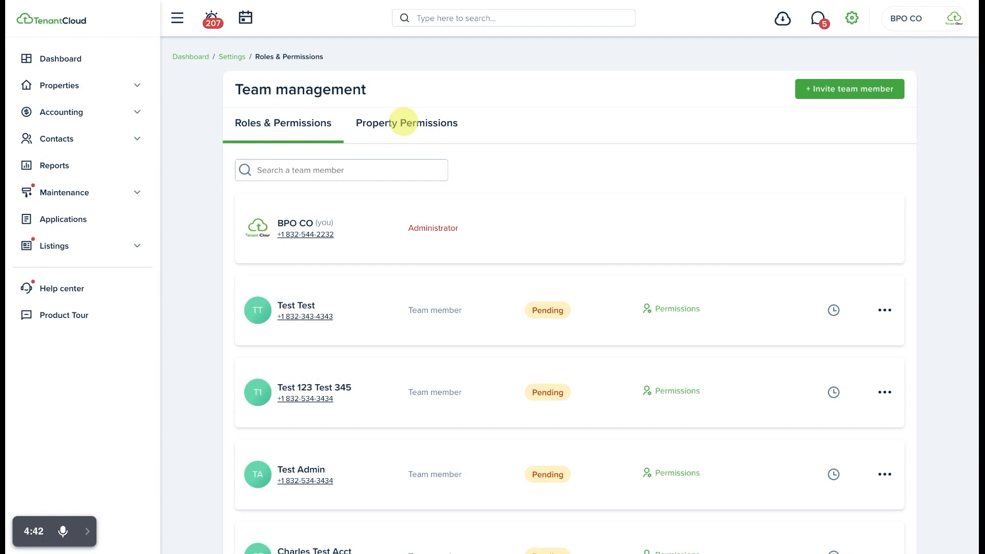
Open the property permissions and check which team members are assigned to the Grove Street property in Boston, leaving the assignments unchanged
click(422, 126)
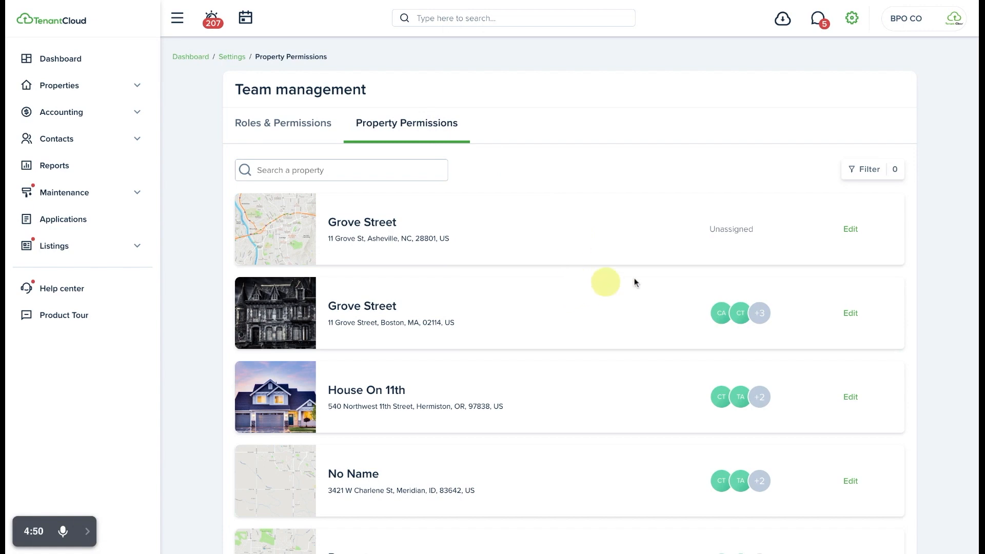
click(849, 313)
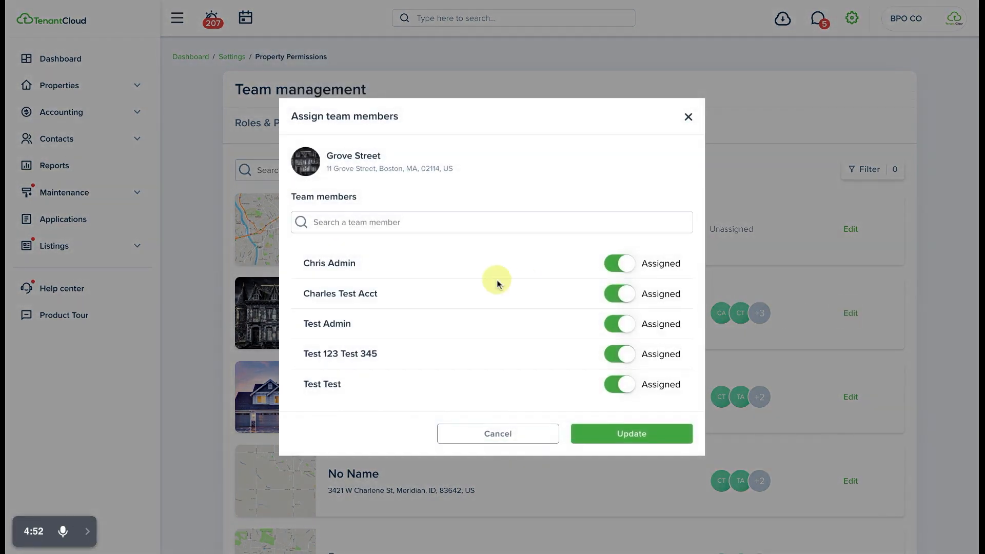
click(500, 431)
scroll(515, 346, down, 3)
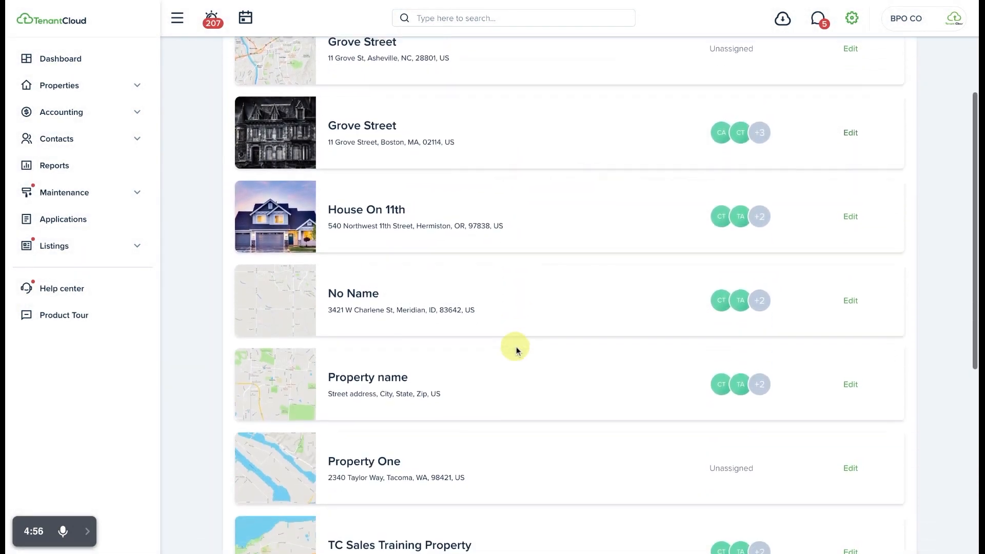
scroll(515, 345, up, 3)
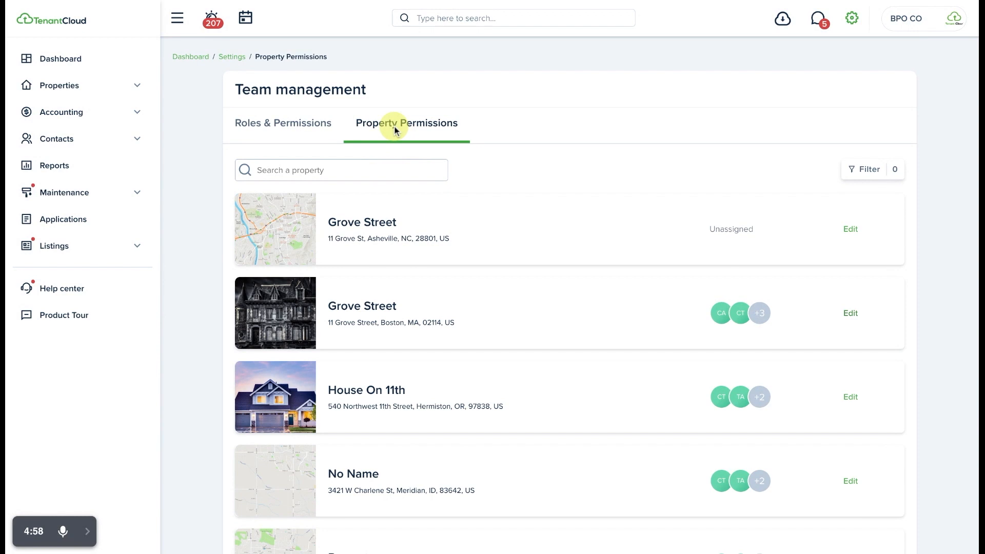